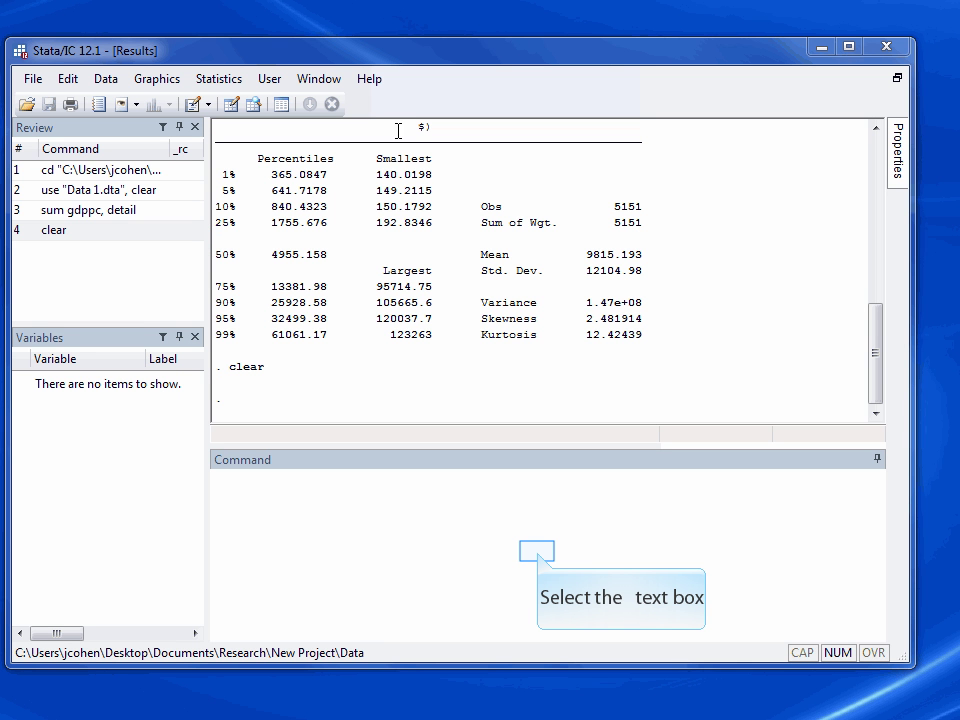
# - Change into the New Project Data folder and start the text log 'My Log File.txt' in append mode
pyautogui.click(538, 552)
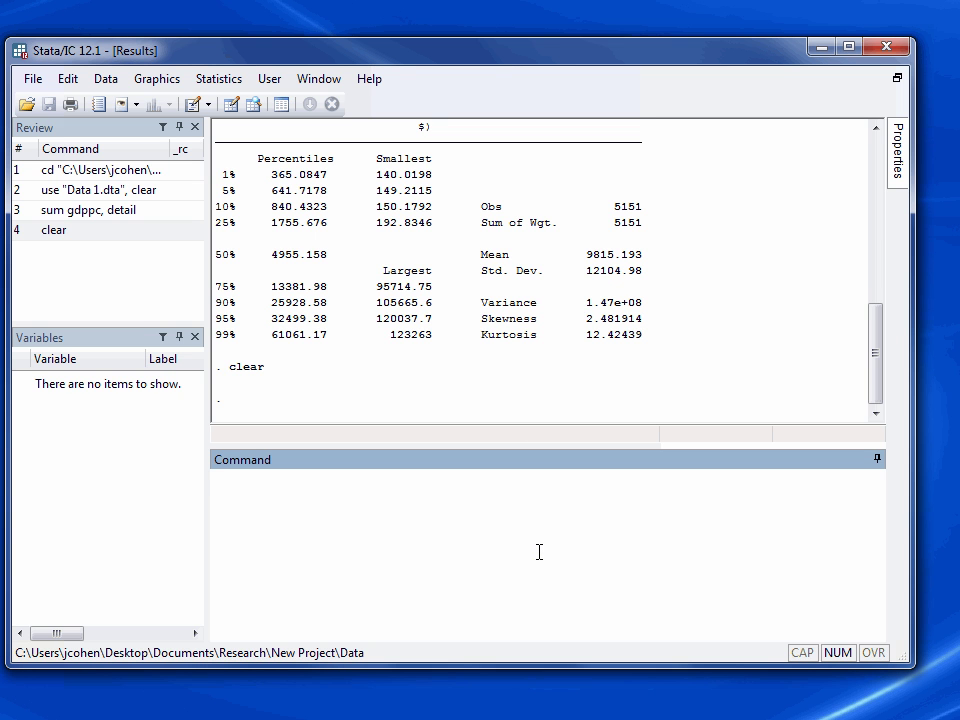
pyautogui.write('cd "C:\\Users\\jcohen\\Desktop\\Documents\\Research\\New Project\\Data')
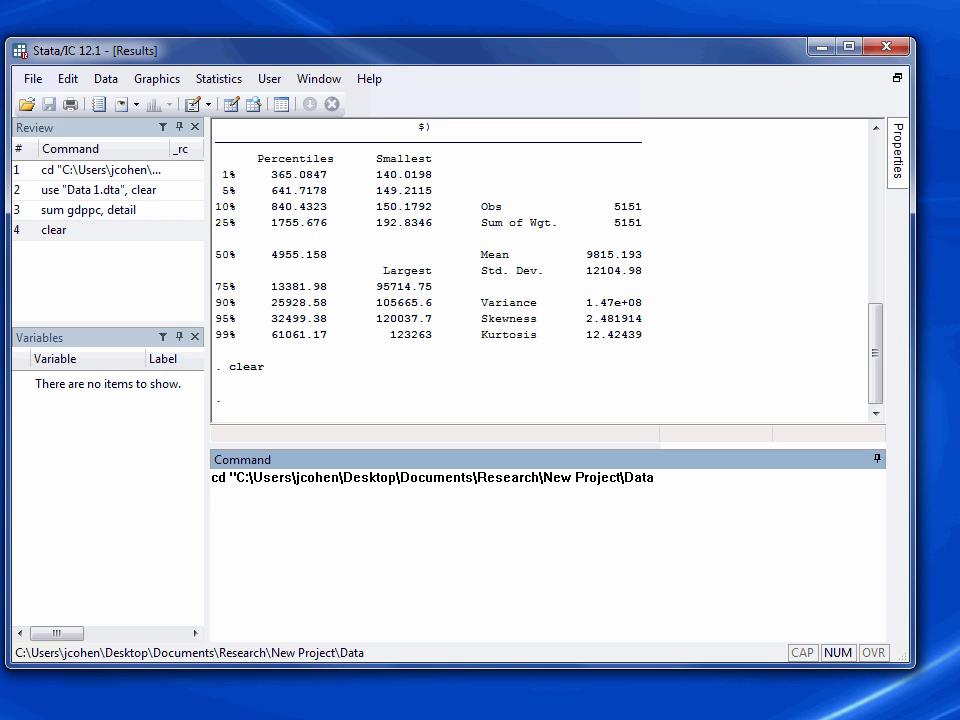
pyautogui.write('"')
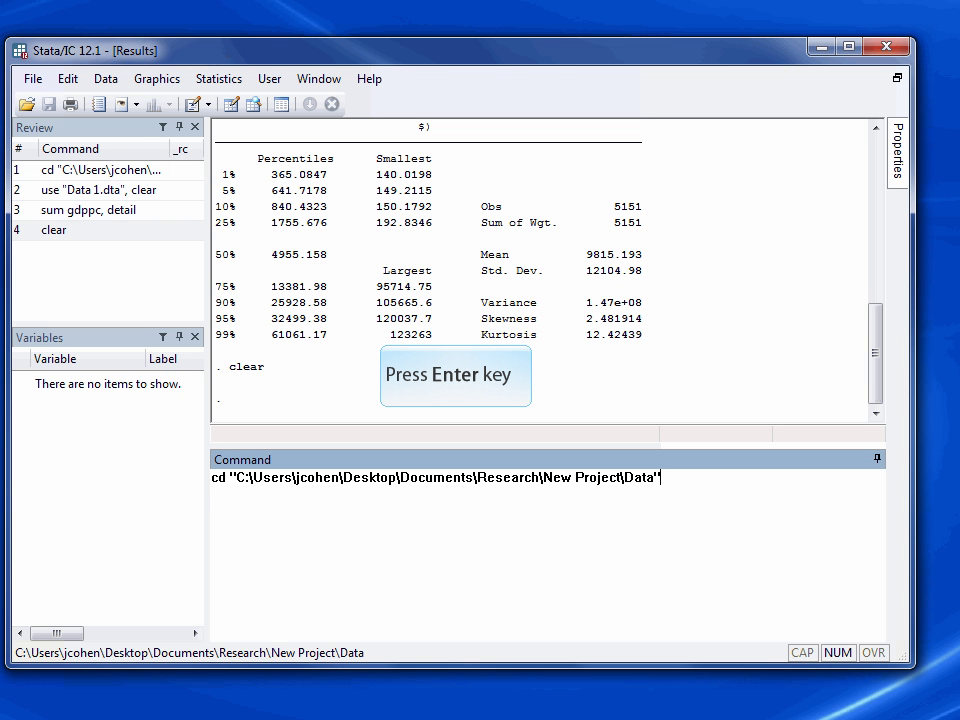
pyautogui.press('Return')
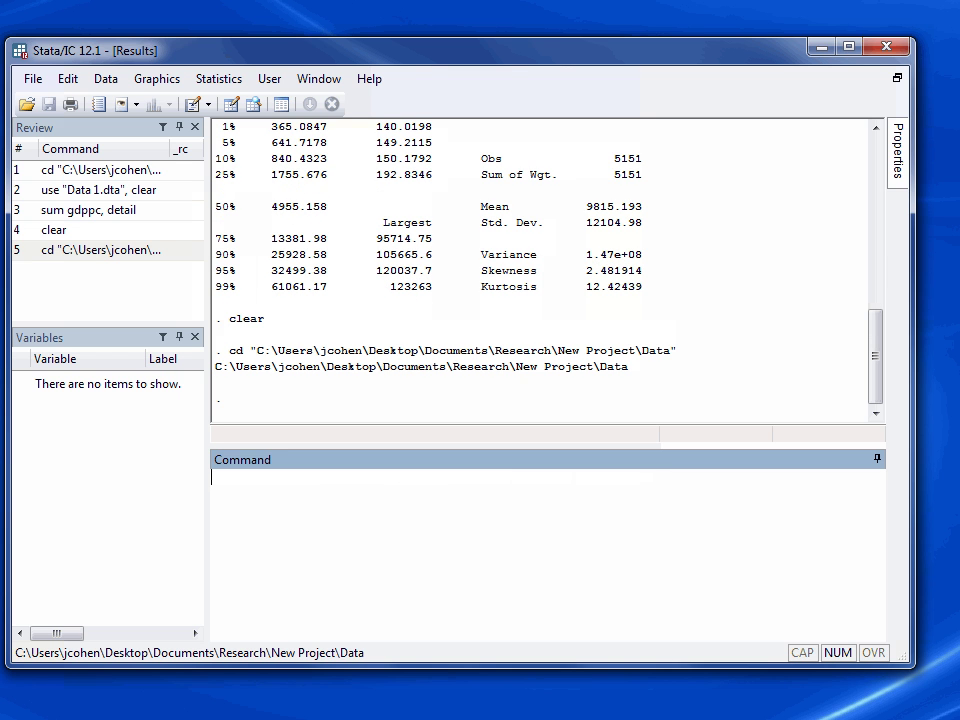
pyautogui.write('log')
pyautogui.write(' using "')
pyautogui.write('My Log ')
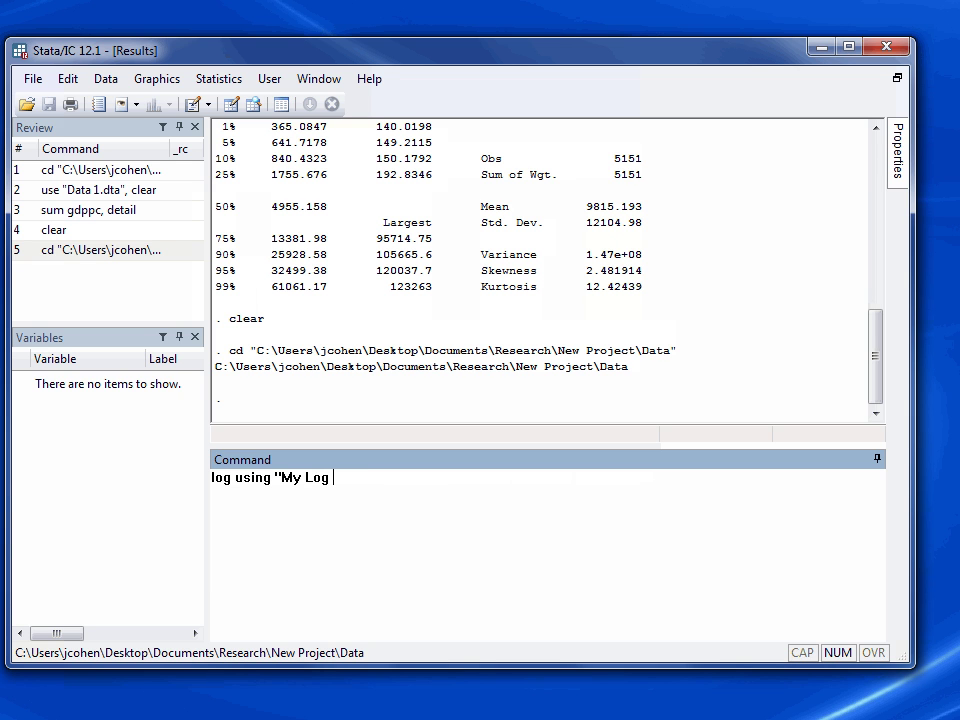
pyautogui.write('File.txt')
pyautogui.write('",')
pyautogui.write(' text appe')
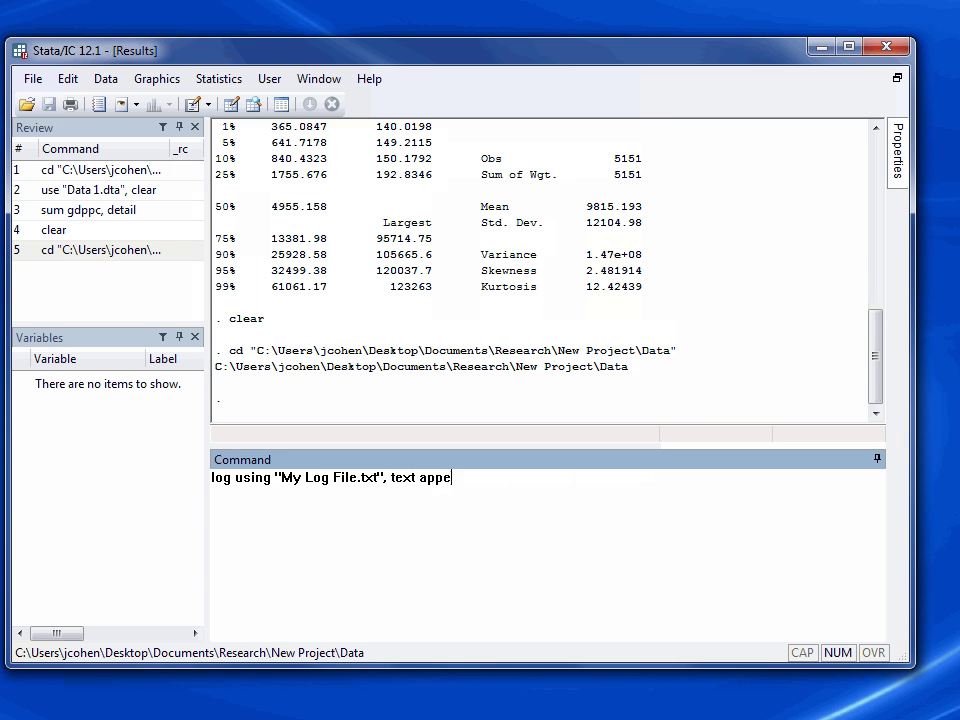
pyautogui.write('nd')
pyautogui.press('Return')
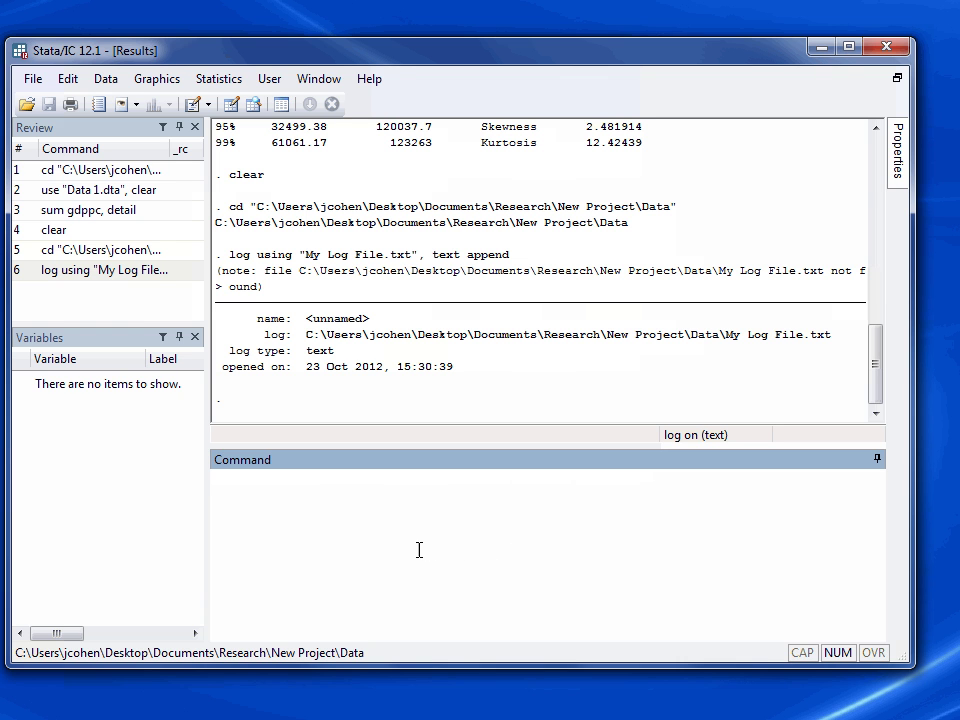
# - List the Data folder's files and load 'Data 1.dta', clearing memory
pyautogui.write('dir')
pyautogui.press('Return')
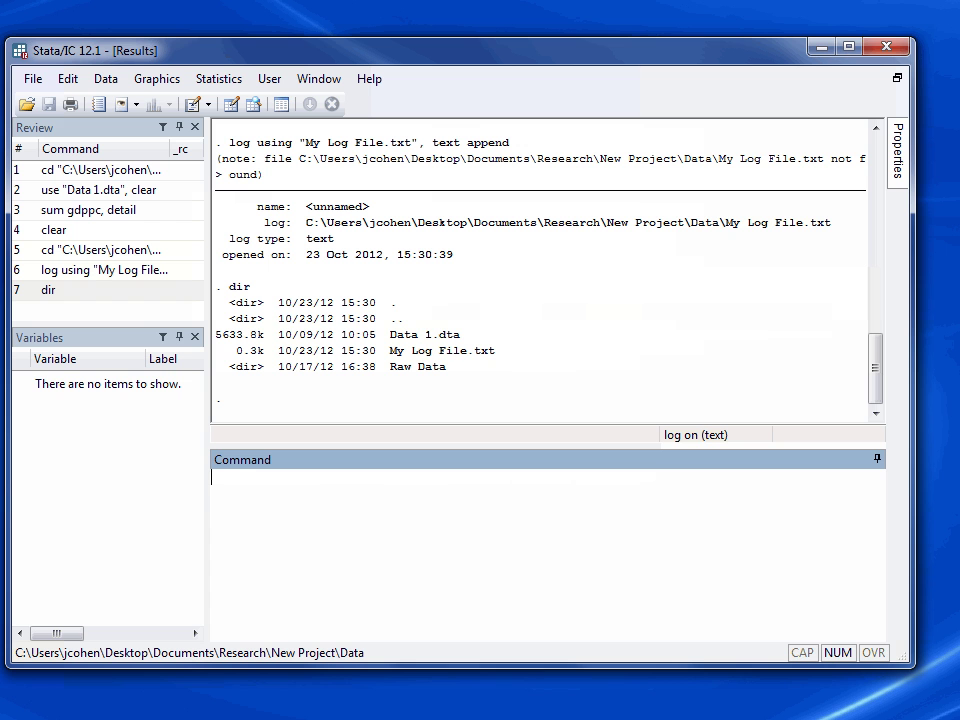
pyautogui.write('use "Data 1.')
pyautogui.write('dta", clear')
pyautogui.press('Return')
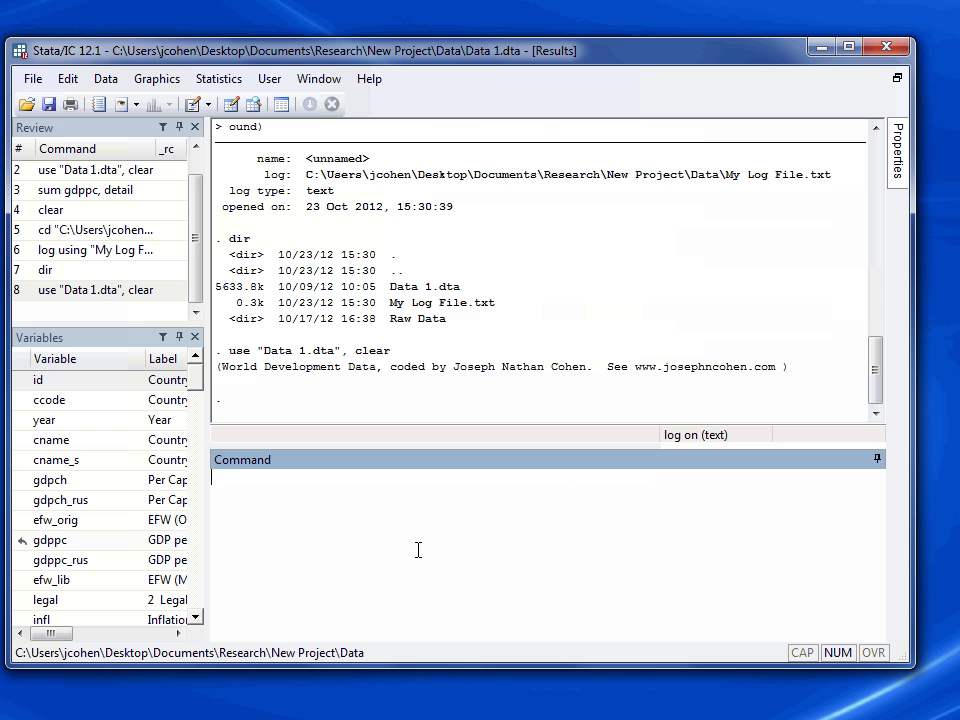
# - Run the detailed summary of gdppc, then close the log
pyautogui.write('sum gdp')
pyautogui.write('pc, detail')
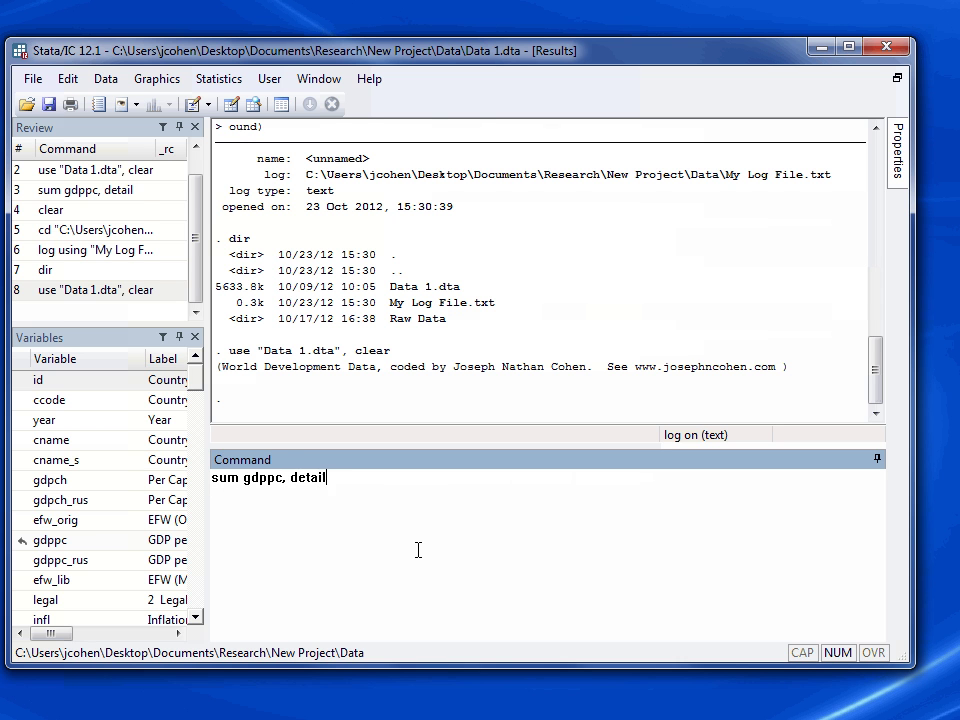
pyautogui.press('Return')
pyautogui.press('space')
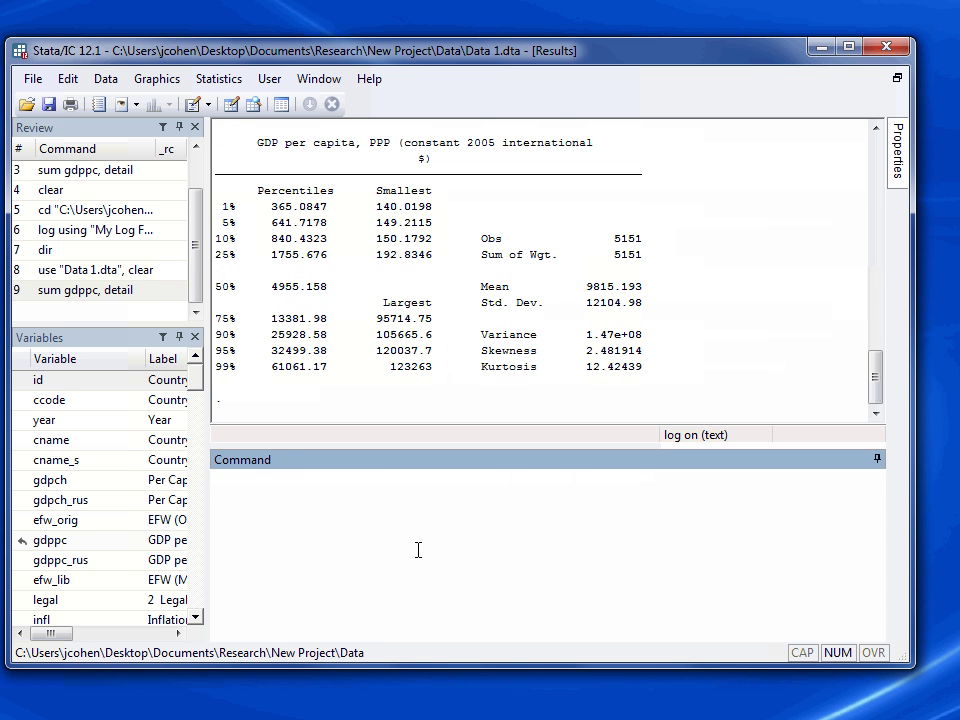
pyautogui.write('log ')
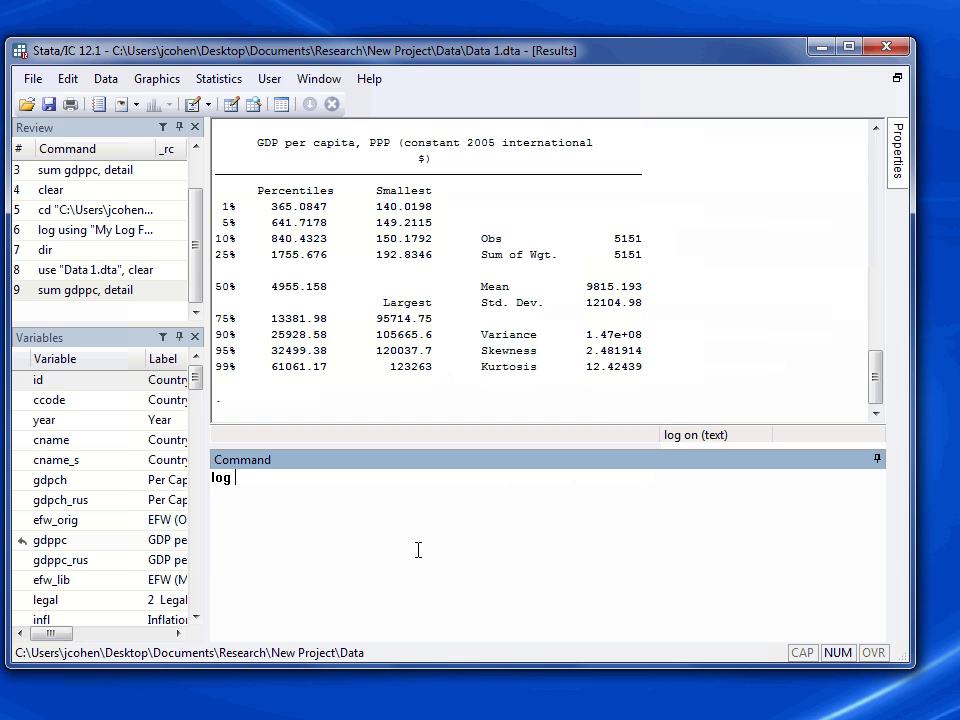
pyautogui.write('close')
pyautogui.press('Return')
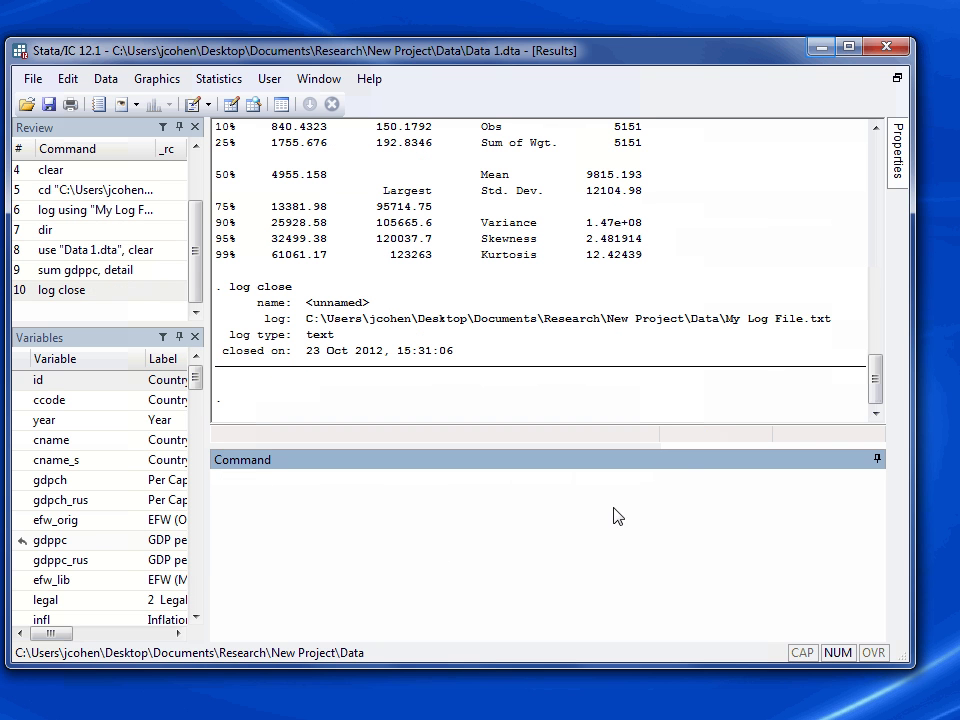
# - Browse Documents > Research > New Project > Data and select My Log File
pyautogui.click(818, 50)
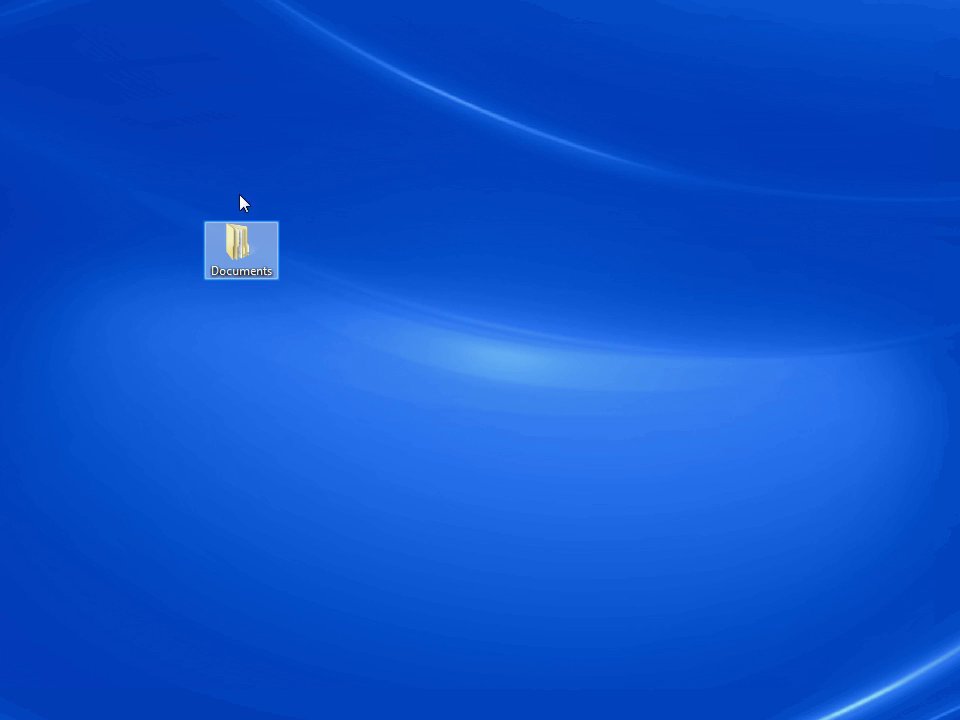
pyautogui.doubleClick(241, 248)
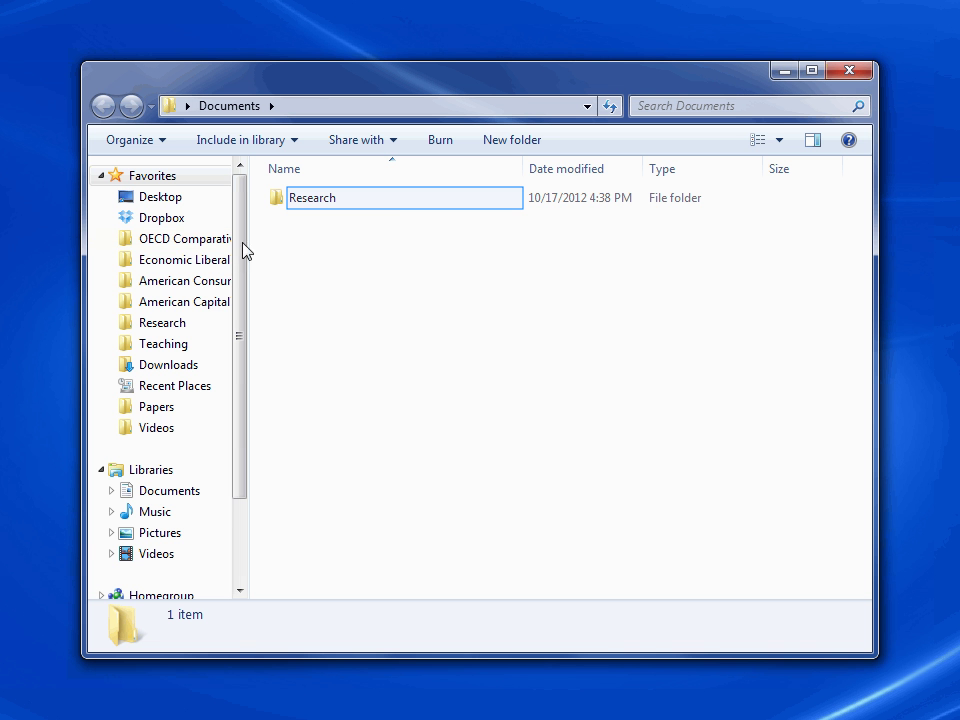
pyautogui.doubleClick(385, 200)
pyautogui.doubleClick(370, 200)
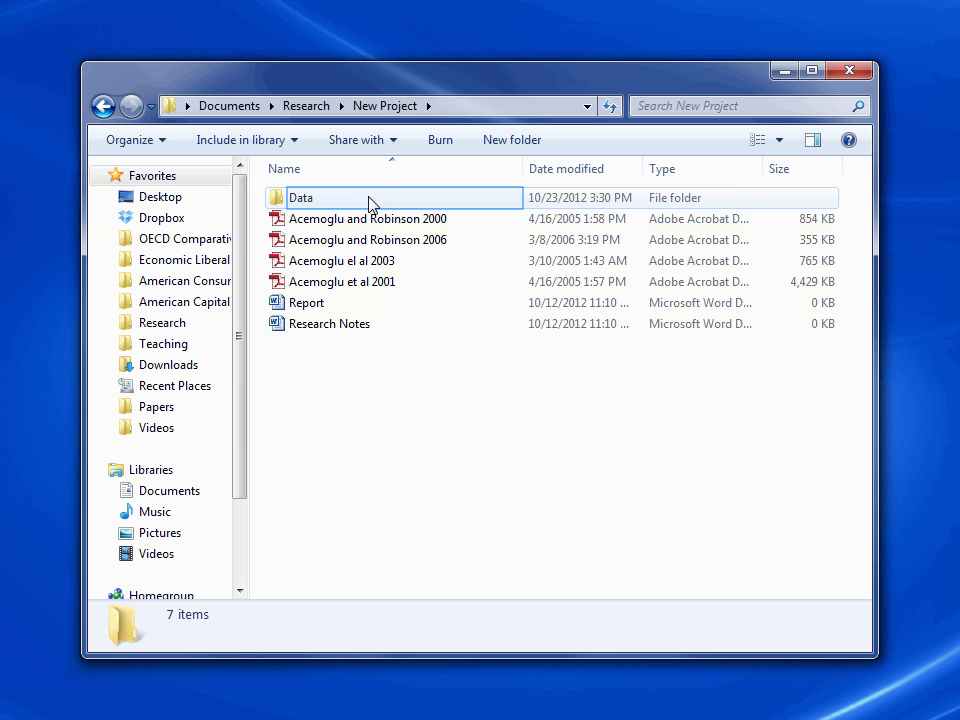
pyautogui.doubleClick(370, 200)
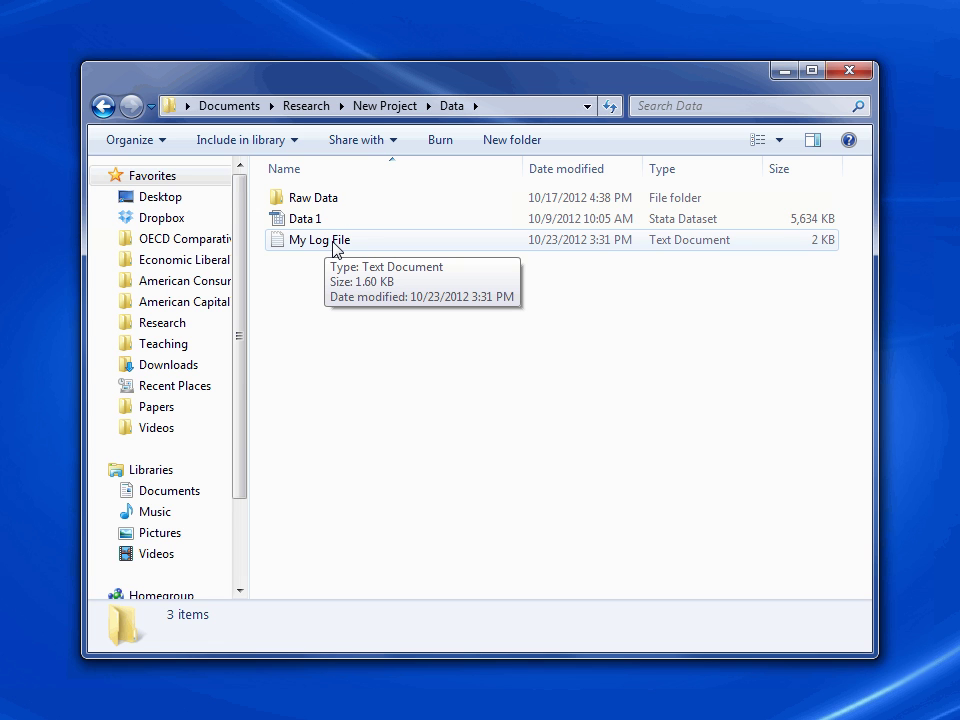
pyautogui.click(335, 248)
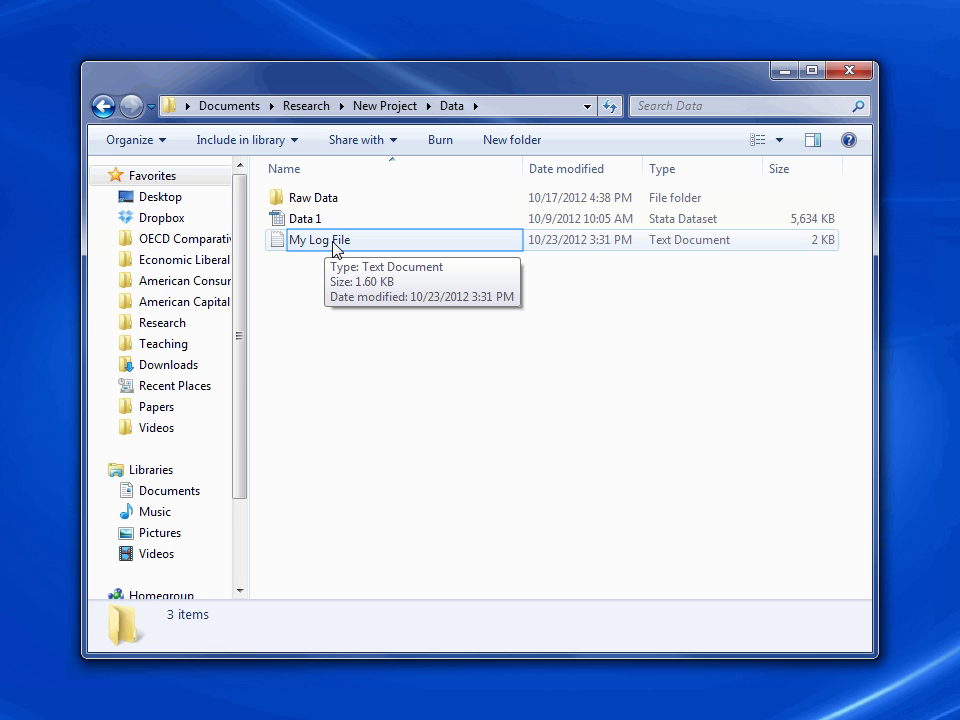
pyautogui.press('Return')
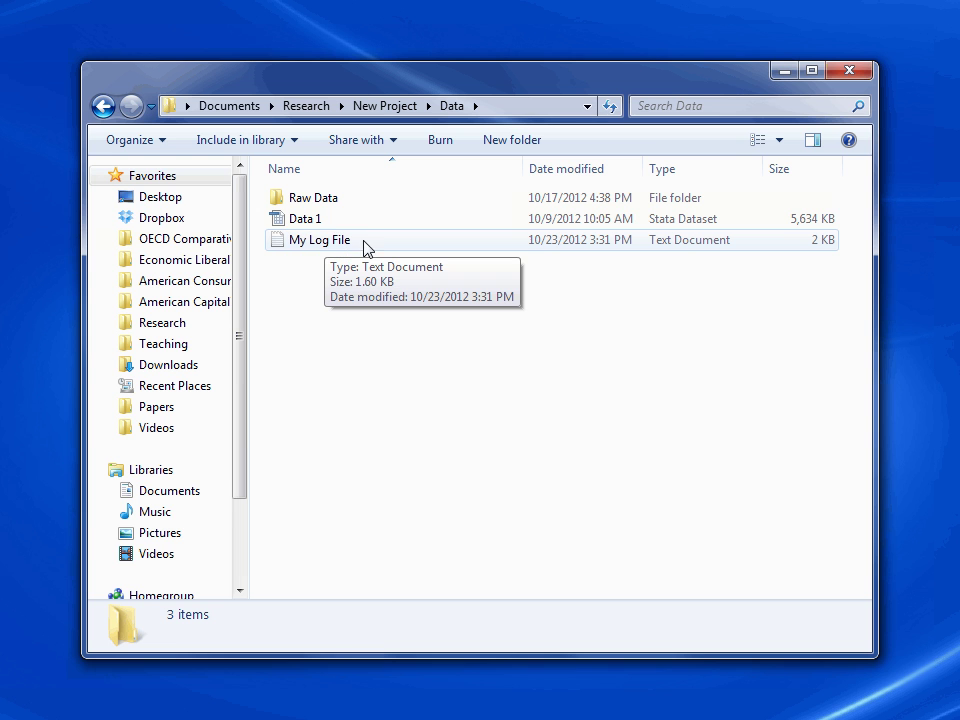
# - Open My Log File in Notepad and highlight the logged use and sum gdppc, detail lines
pyautogui.doubleClick(385, 245)
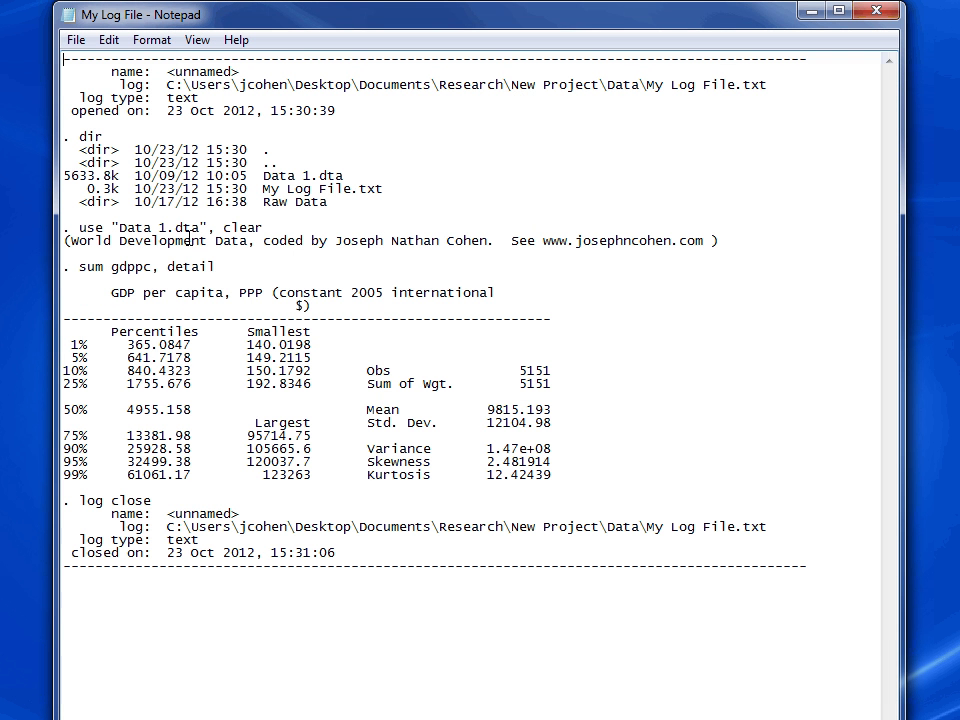
pyautogui.moveTo(79, 228); pyautogui.dragTo(266, 228)
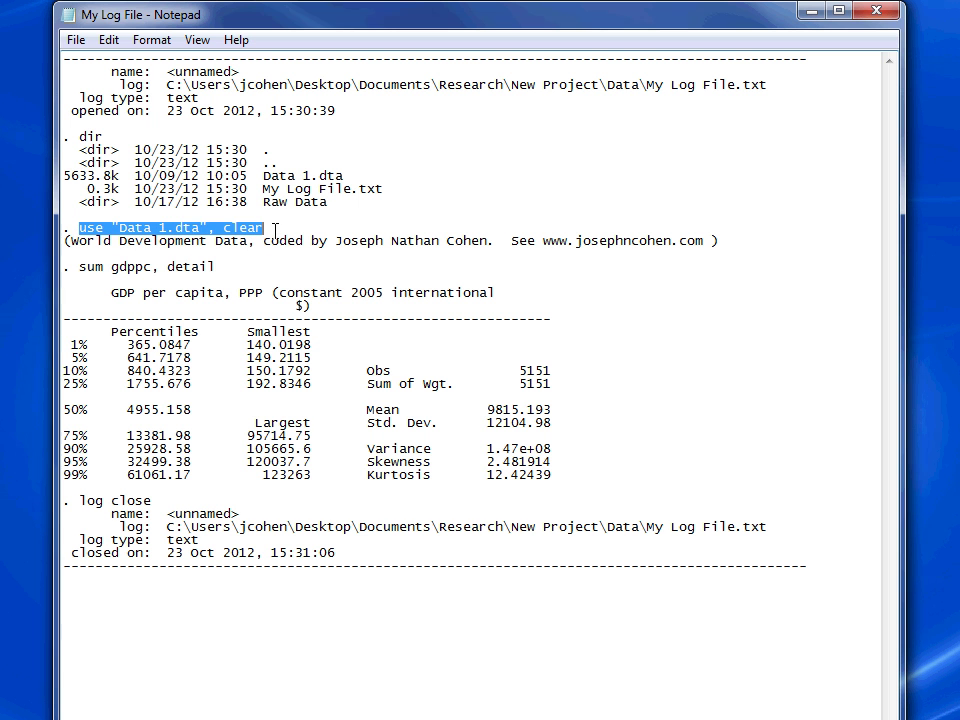
pyautogui.moveTo(74, 267); pyautogui.dragTo(246, 266)
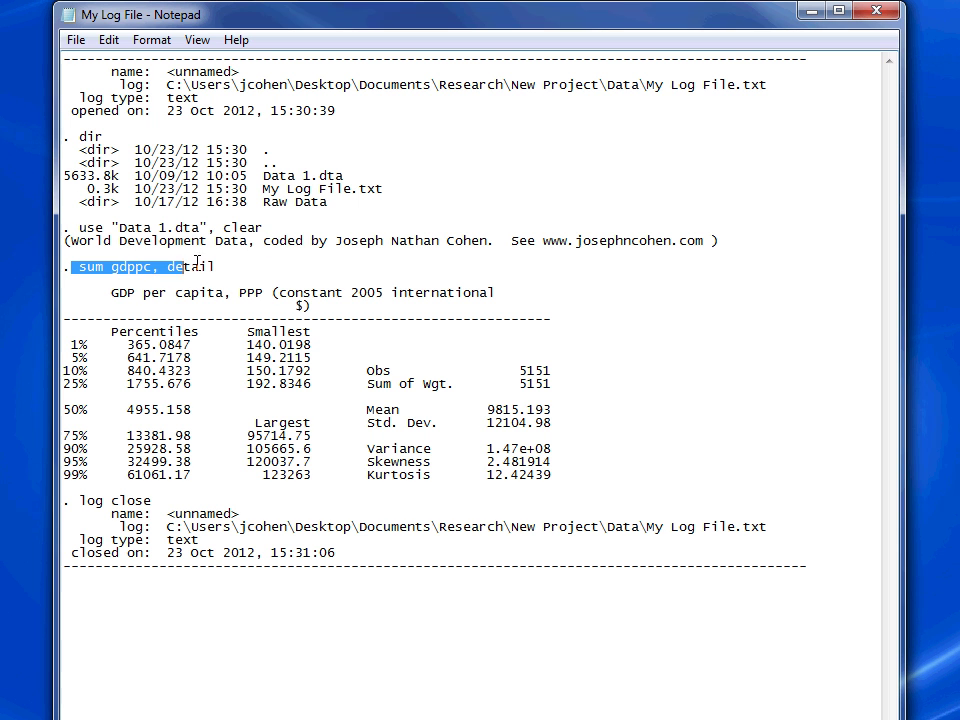